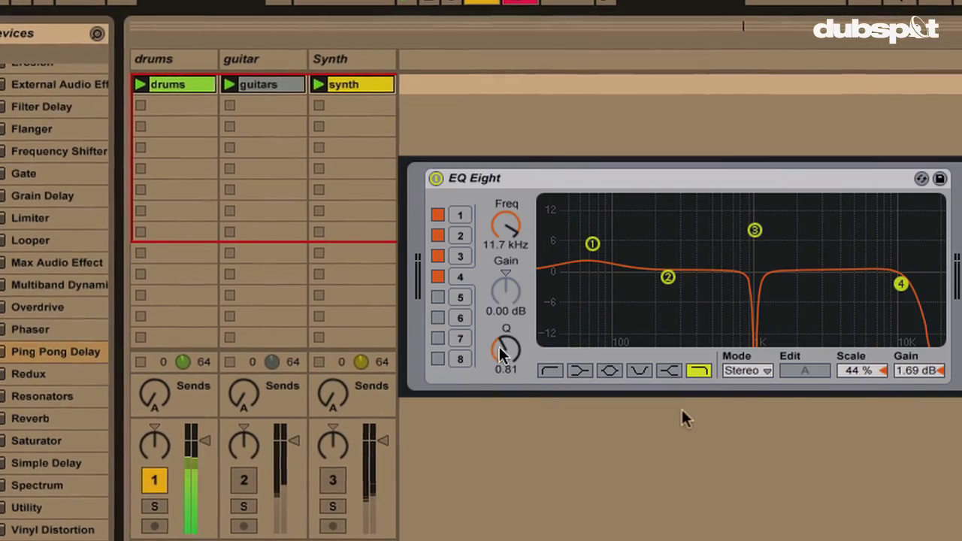
# Adjust band 4's width and widen band 3's notch with their Q knobs in EQ Eight.
pyautogui.moveTo(896, 285); pyautogui.dragTo(895, 297)
pyautogui.click(755, 230)
pyautogui.moveTo(505, 350)
pyautogui.mouseDown()
pyautogui.moveTo(505, 375)
pyautogui.moveTo(506, 331)
pyautogui.moveTo(506, 353)
pyautogui.mouseUp()
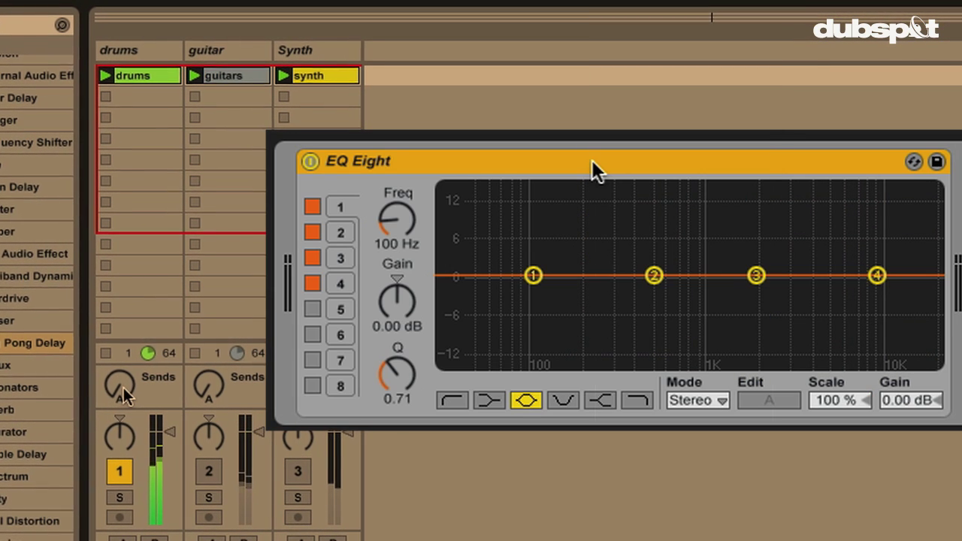
pyautogui.rightClick(592, 167)
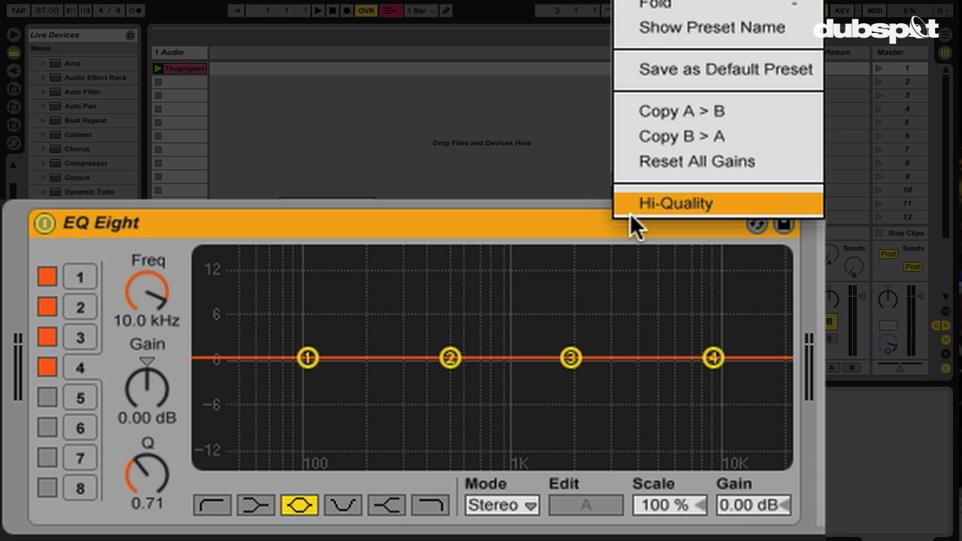
# Enable Hi-Quality on EQ Eight and save it as the default preset, overwriting the old one.
pyautogui.click(706, 202)
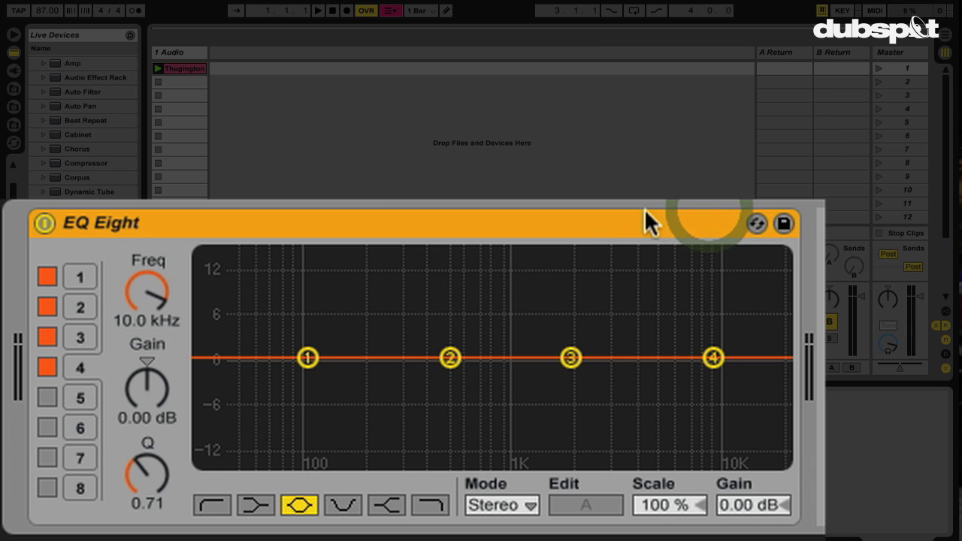
pyautogui.rightClick(616, 221)
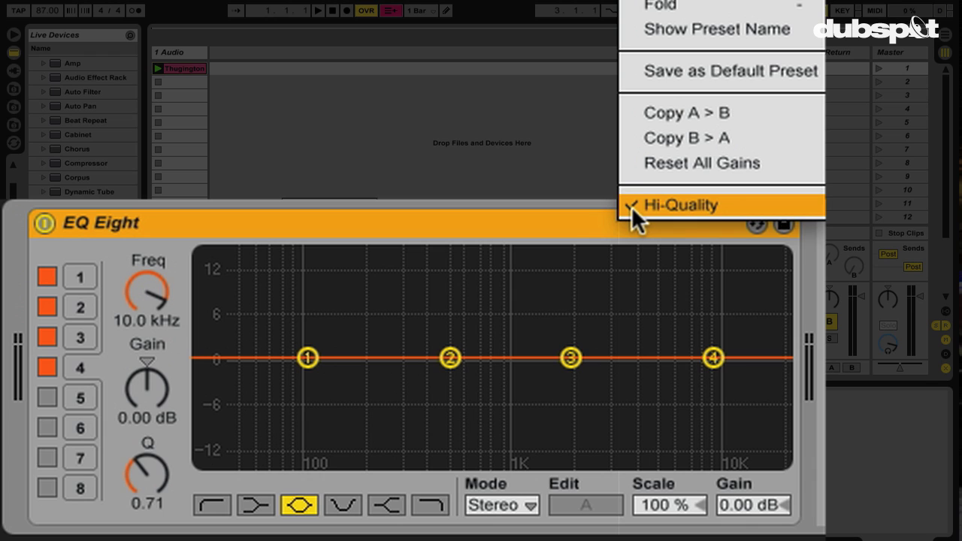
pyautogui.click(742, 70)
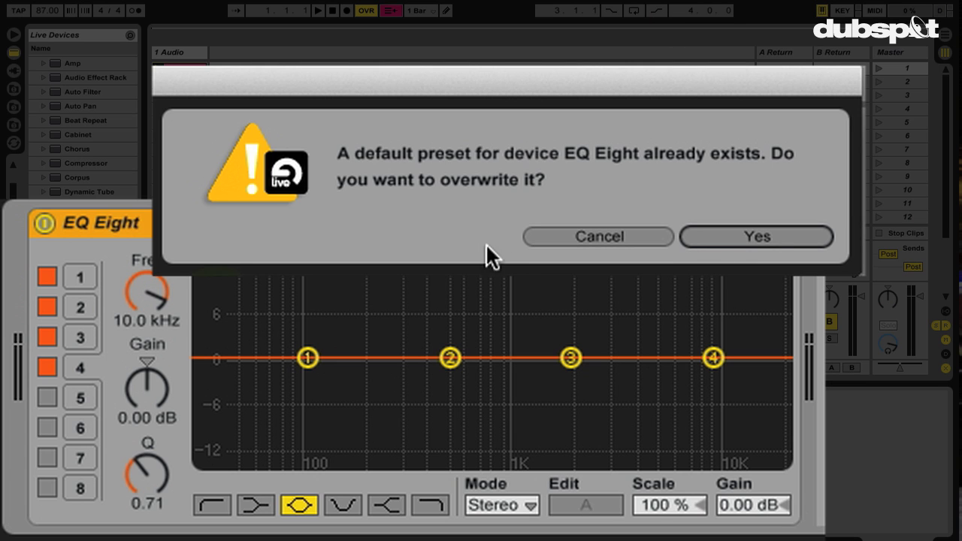
pyautogui.click(746, 237)
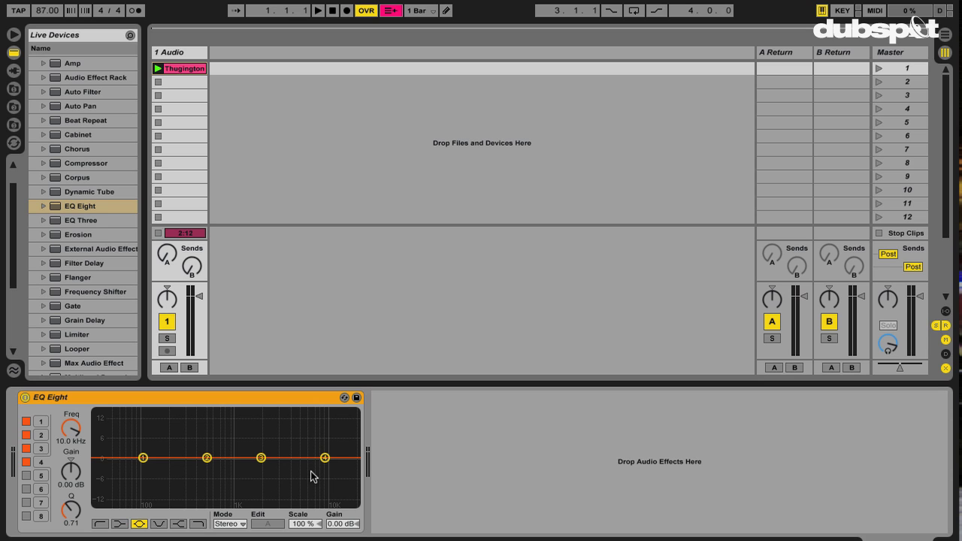
# Turn EQ Eight's Hi-Quality mode off and start scene 1 playing.
pyautogui.rightClick(269, 396)
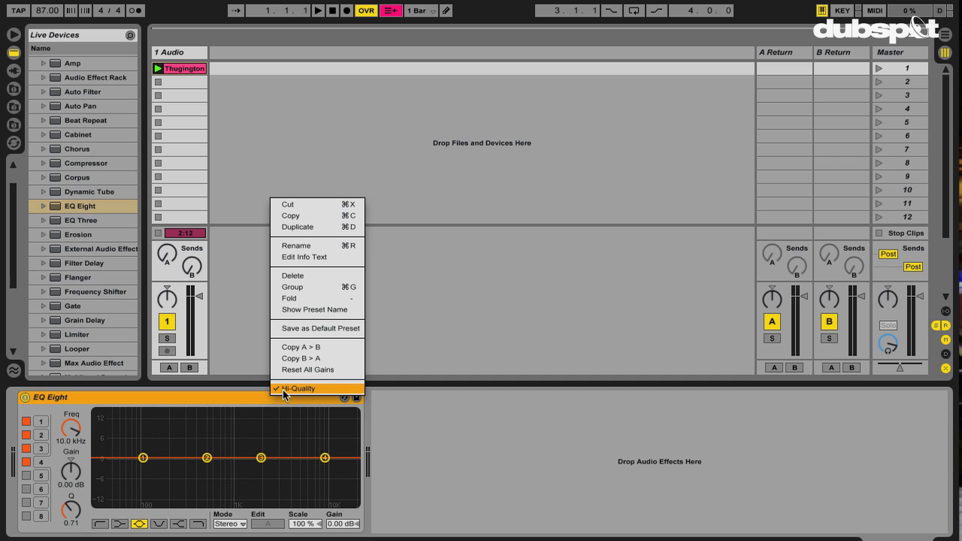
pyautogui.click(282, 389)
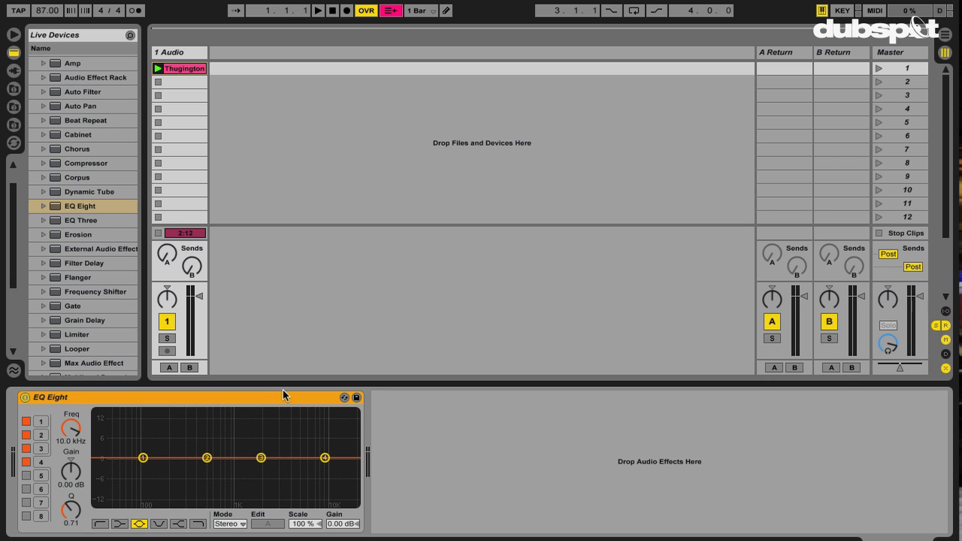
pyautogui.click(878, 69)
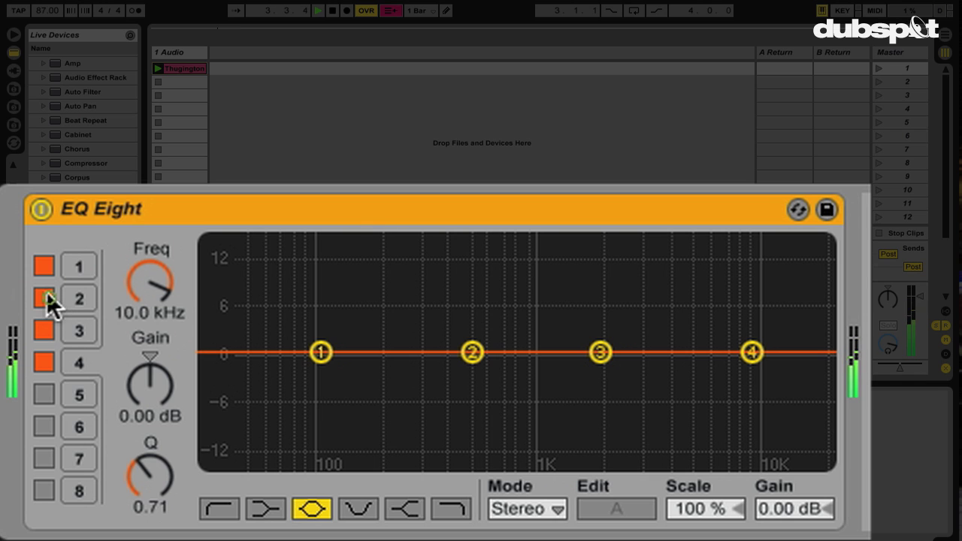
# Switch off bands 2, 3 and 4 and make band 1 a 100 Hz low-cut filter.
pyautogui.click(47, 296)
pyautogui.click(47, 329)
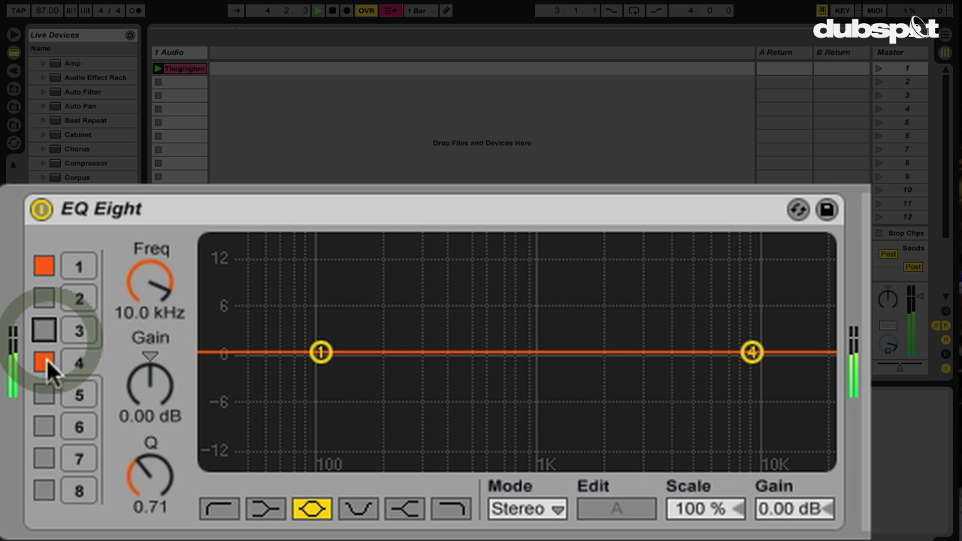
pyautogui.click(45, 361)
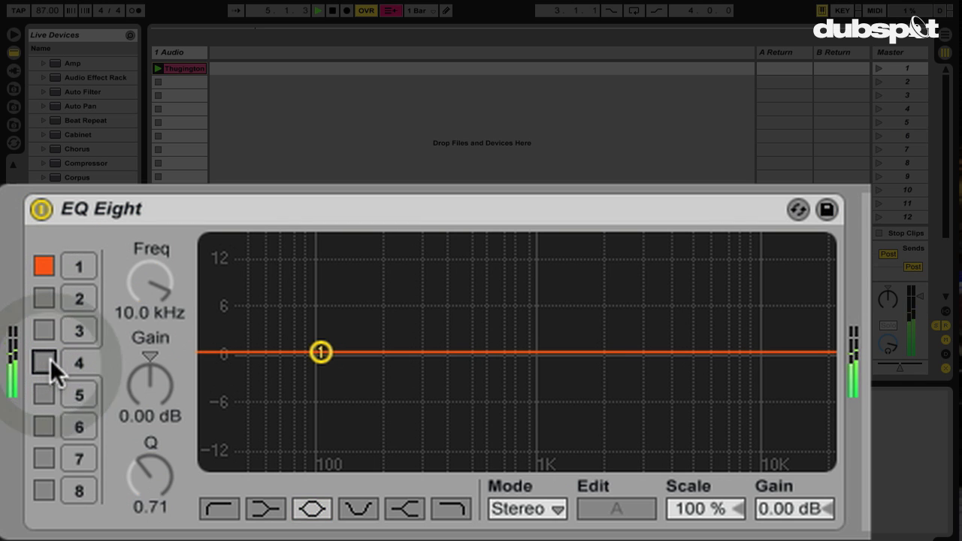
pyautogui.click(72, 266)
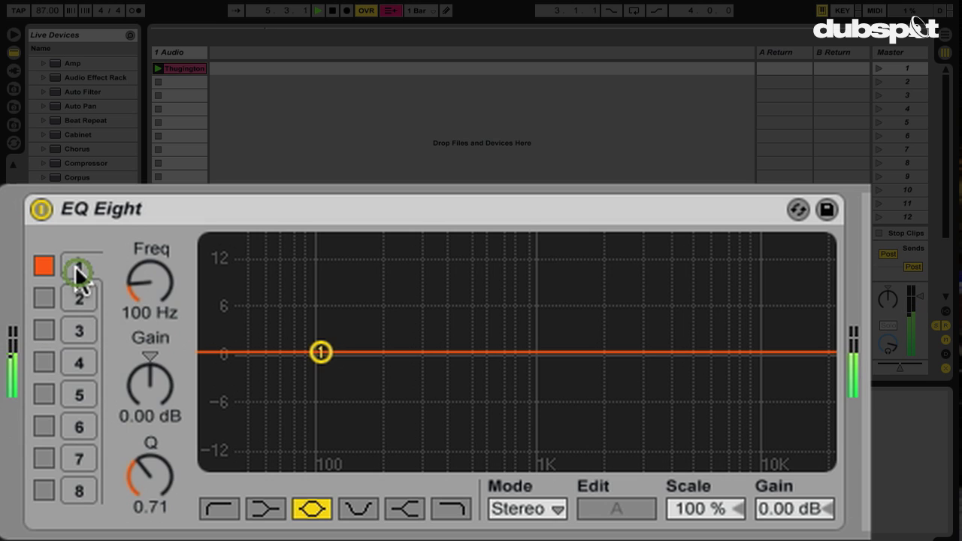
pyautogui.click(214, 509)
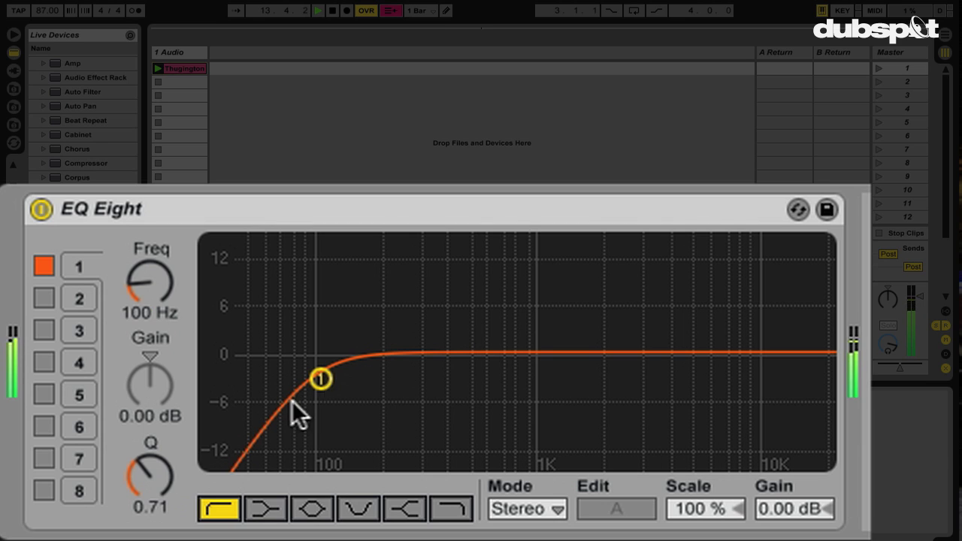
# Sweep band 1's low-cut frequency up and down, finishing at 22.0 kHz.
pyautogui.rightClick(582, 197)
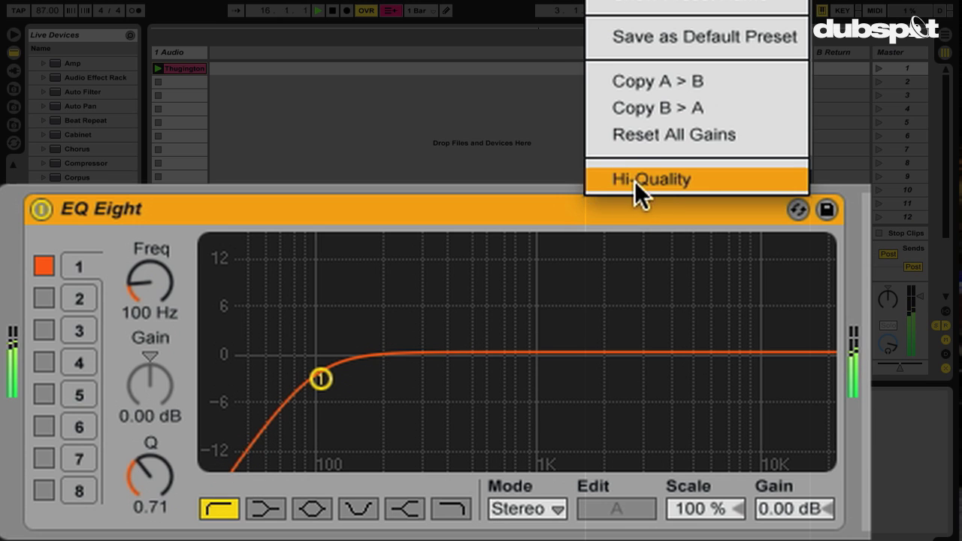
pyautogui.click(561, 204)
pyautogui.click(147, 284)
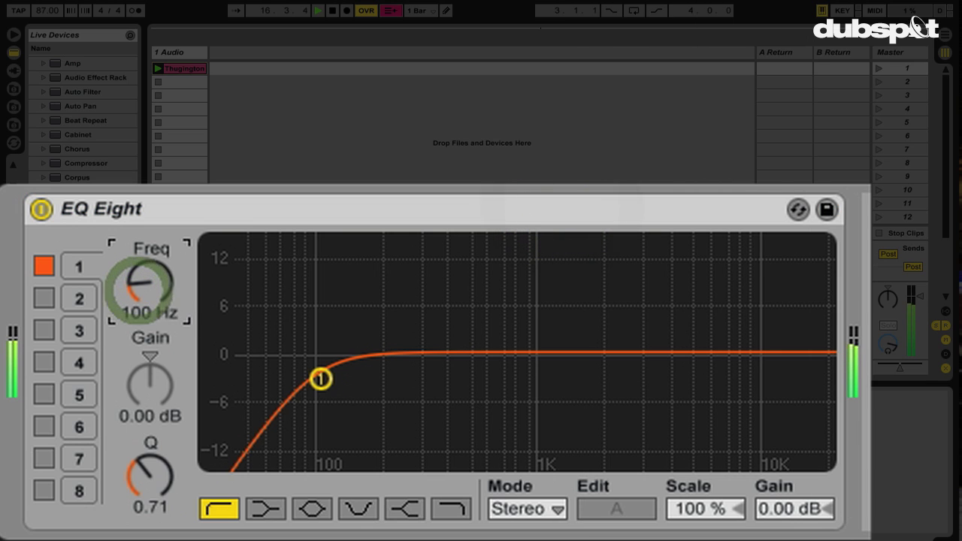
pyautogui.moveTo(146, 284); pyautogui.dragTo(146, 185)
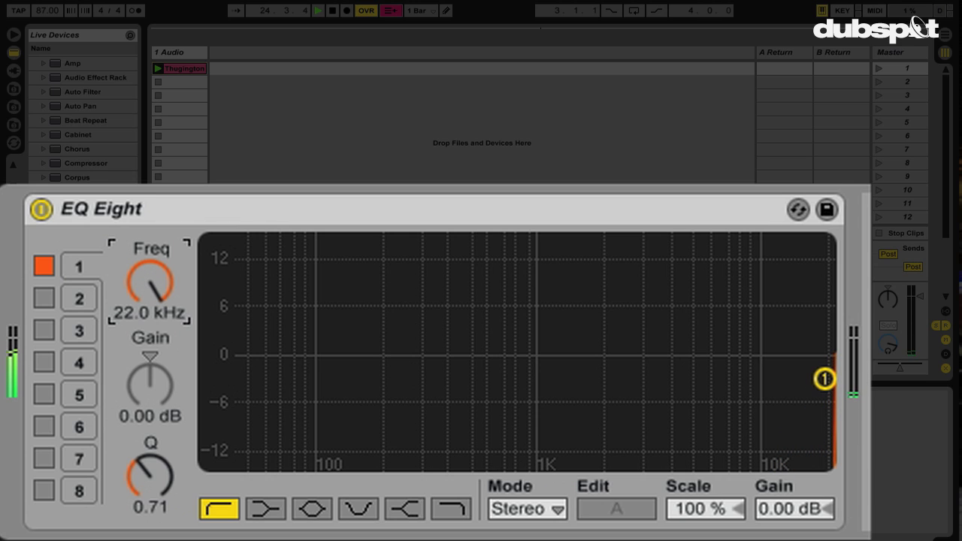
pyautogui.moveTo(151, 282); pyautogui.dragTo(151, 331)
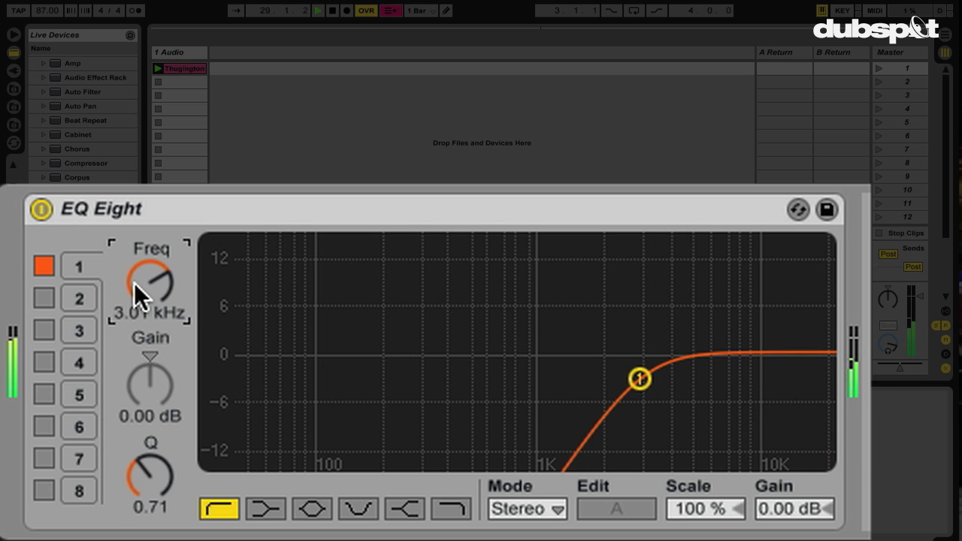
pyautogui.moveTo(139, 292); pyautogui.dragTo(139, 256)
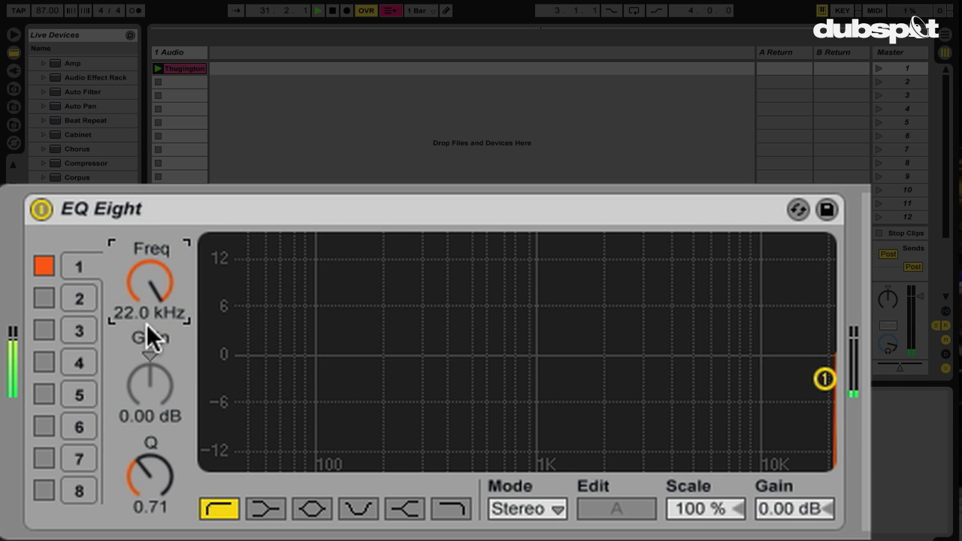
pyautogui.rightClick(627, 202)
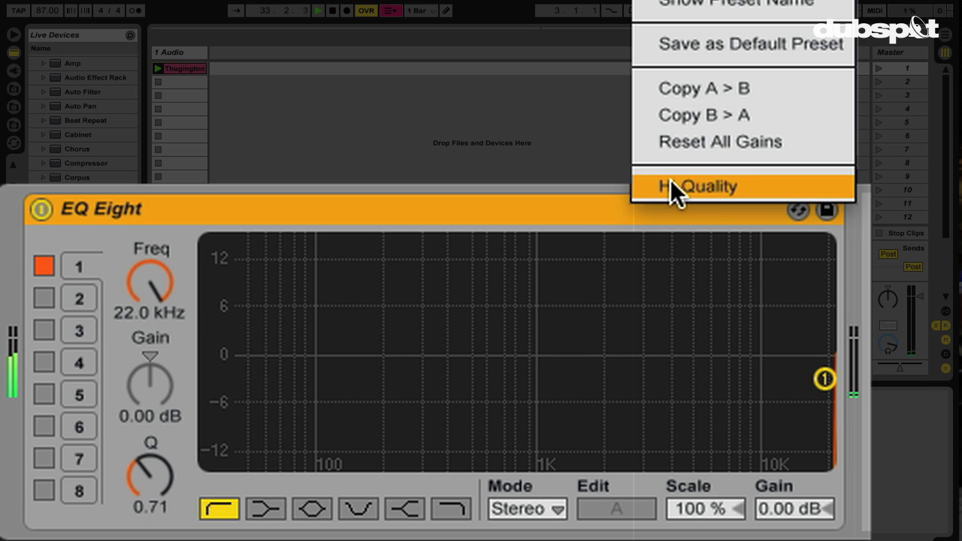
# Toggle Hi-Quality off and on while sweeping the high-pass from 144 Hz up to 10.0 kHz.
pyautogui.click(710, 186)
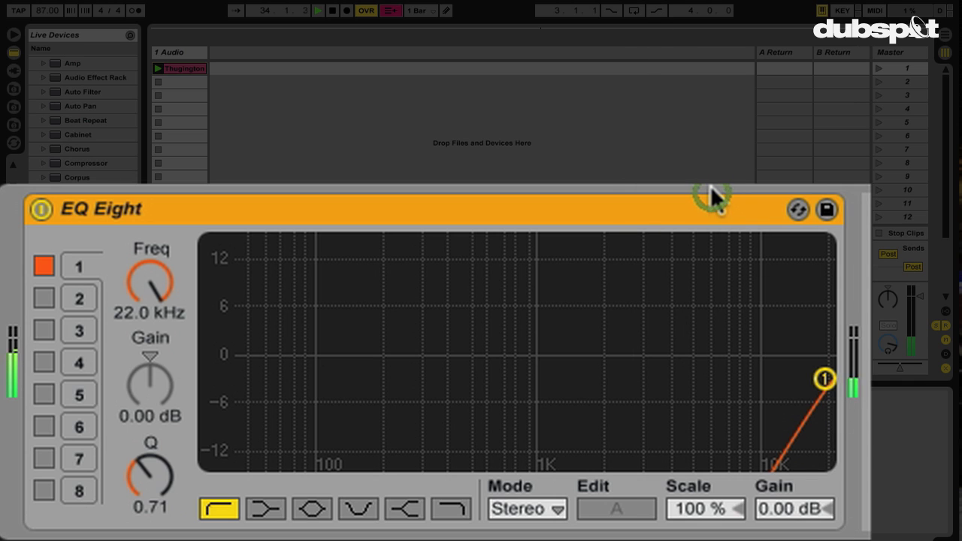
pyautogui.moveTo(150, 285); pyautogui.dragTo(150, 391)
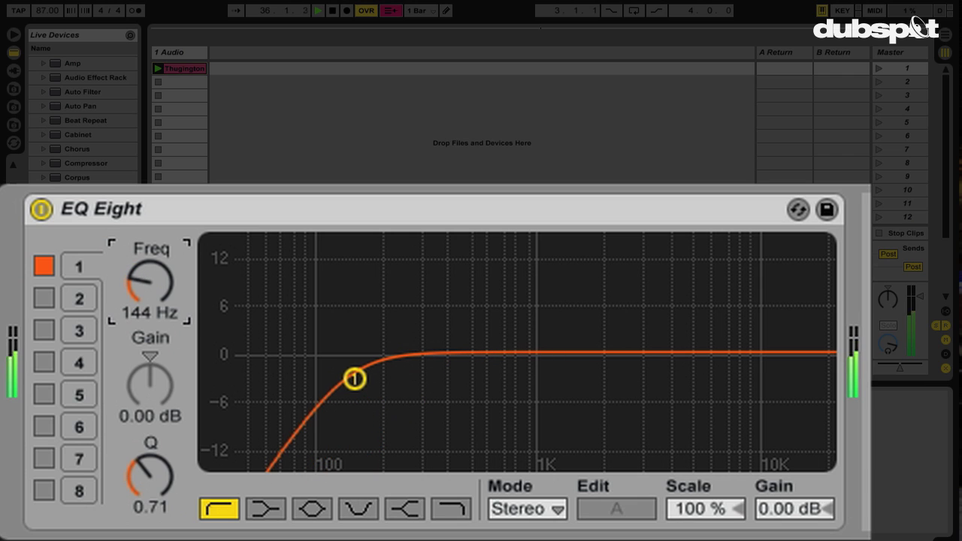
pyautogui.rightClick(363, 197)
pyautogui.click(363, 198)
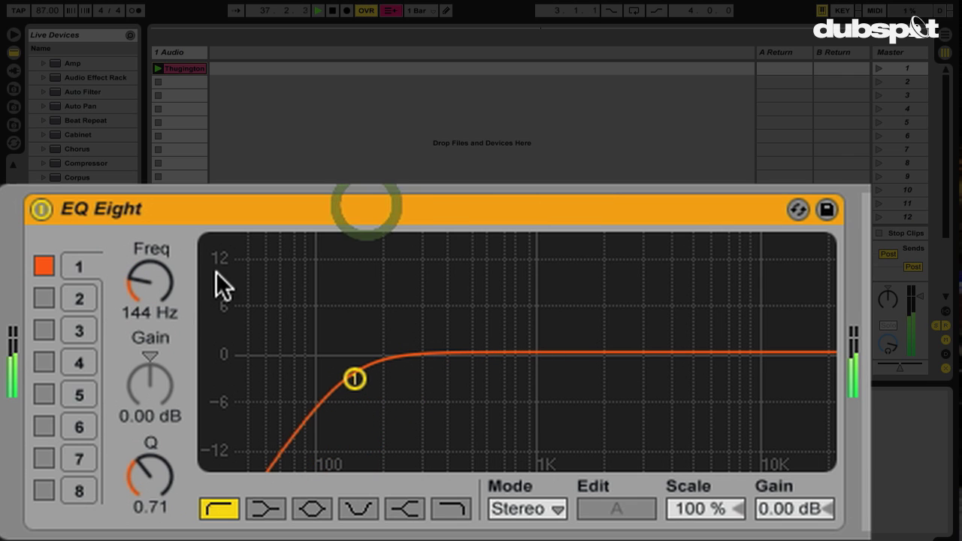
pyautogui.moveTo(150, 290)
pyautogui.mouseDown()
pyautogui.moveTo(151, 208)
pyautogui.moveTo(154, 291)
pyautogui.mouseUp()
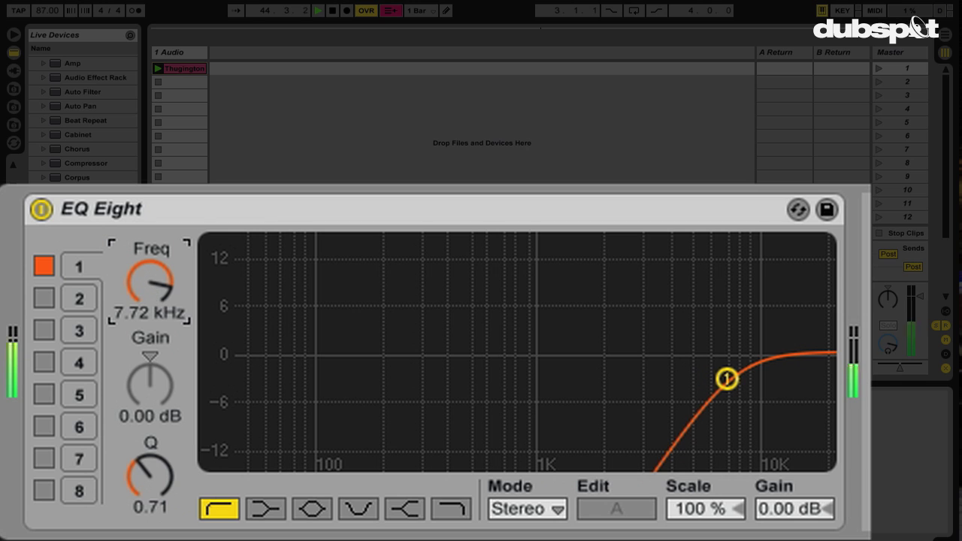
pyautogui.click(157, 69)
pyautogui.moveTo(143, 301); pyautogui.dragTo(142, 273)
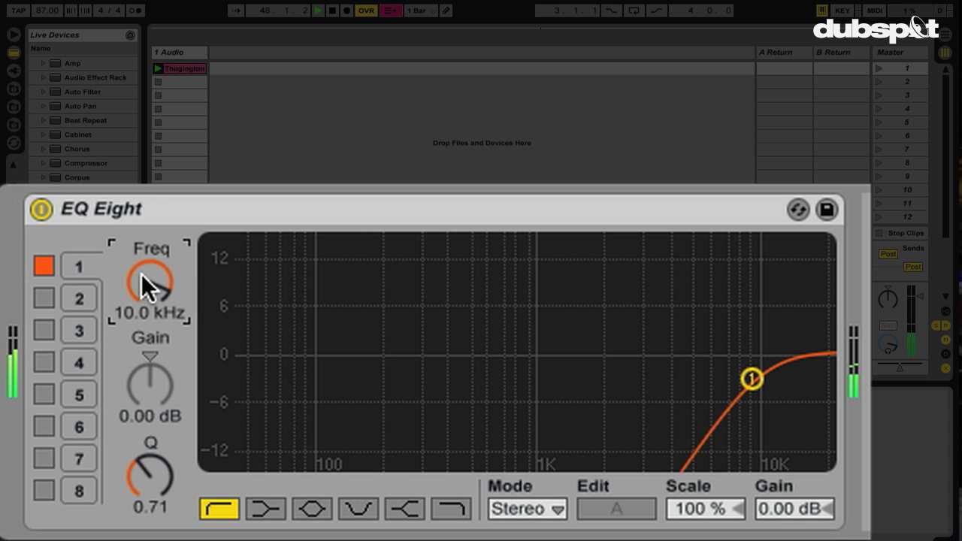
# Turn Hi-Quality off, raise the high-pass to 19.8 kHz, then stop and rewind playback.
pyautogui.rightClick(360, 208)
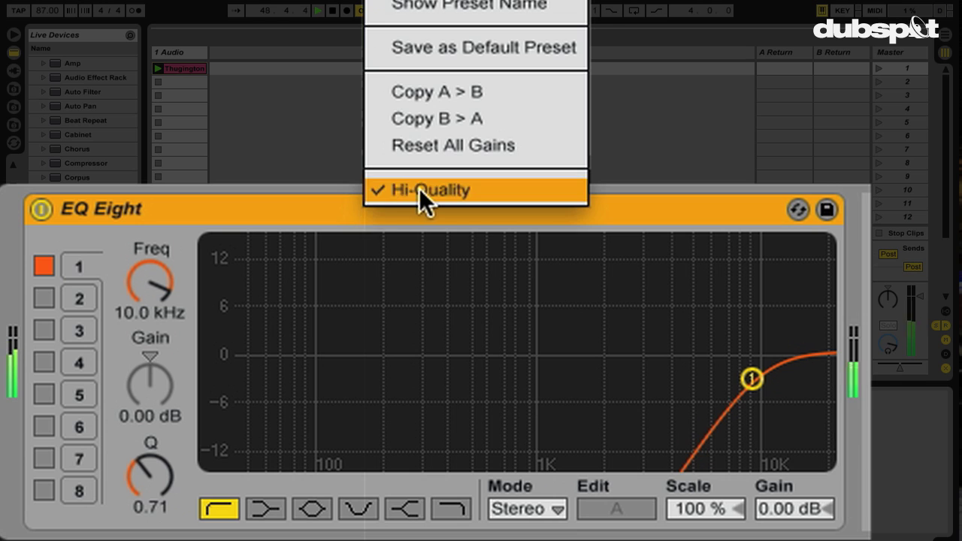
pyautogui.click(418, 188)
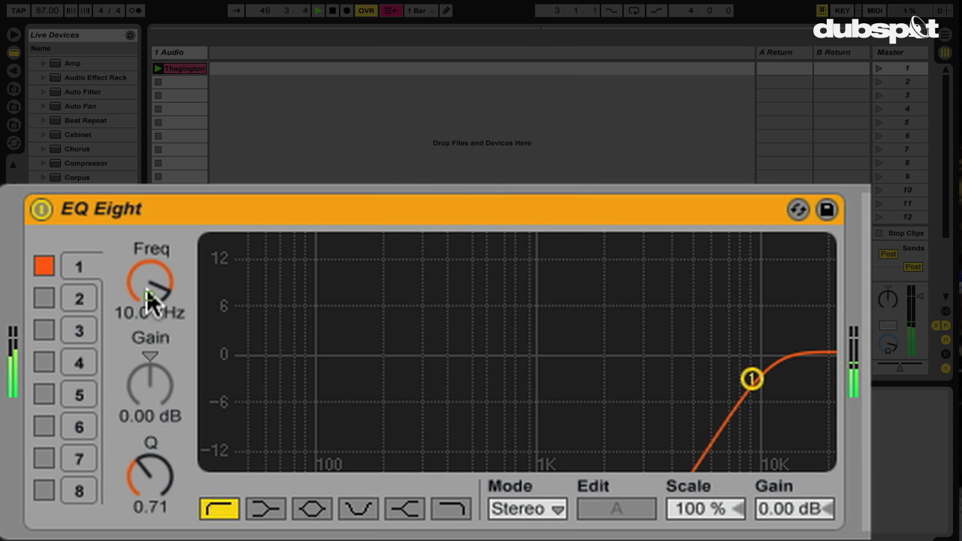
pyautogui.moveTo(149, 301); pyautogui.dragTo(150, 270)
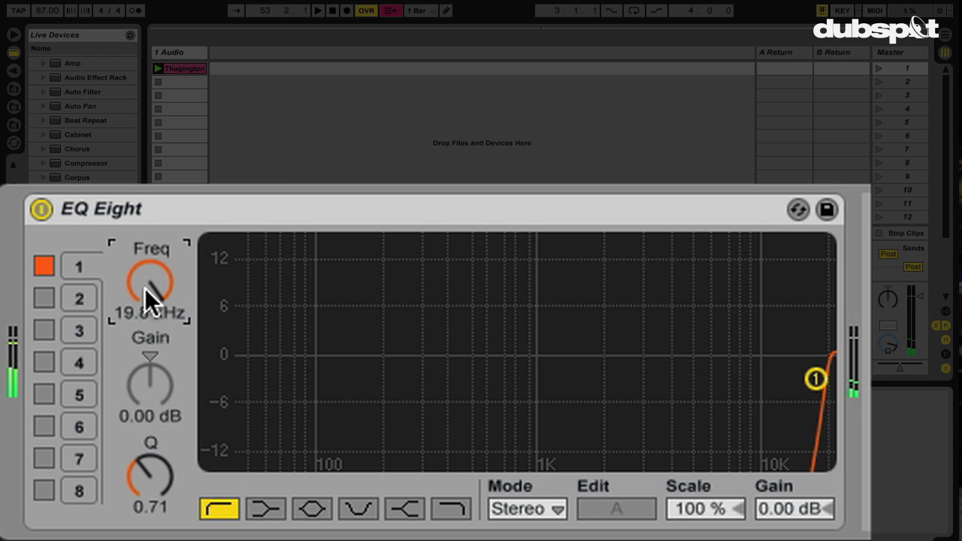
pyautogui.click(333, 11)
pyautogui.click(333, 11)
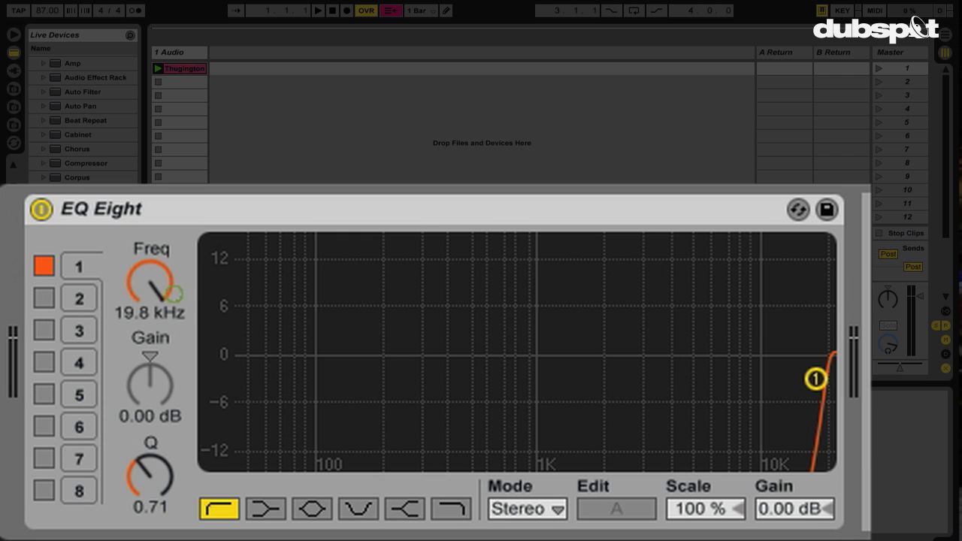
# Return band 1 to a 100 Hz bell and re-enable bands 2, 3 and 4.
pyautogui.moveTo(169, 286); pyautogui.dragTo(170, 286)
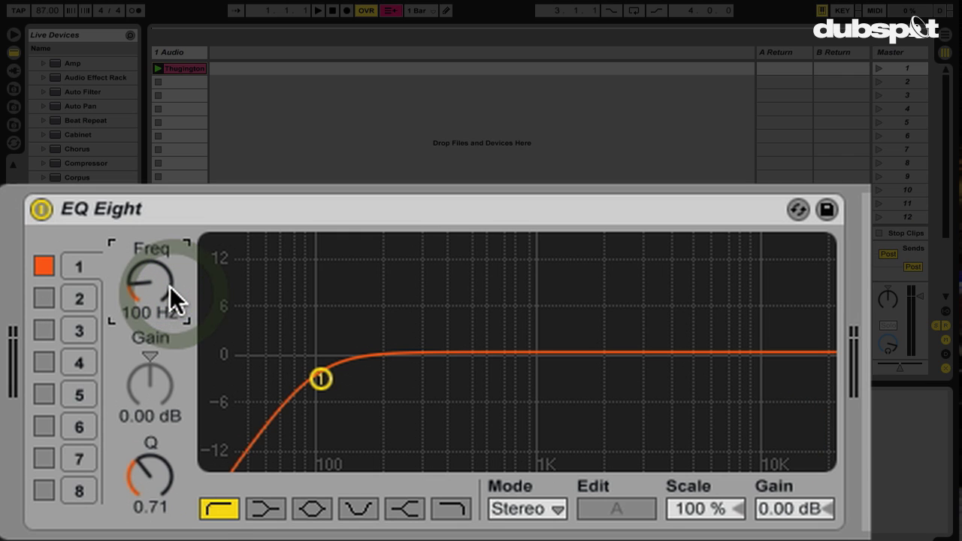
pyautogui.click(316, 504)
pyautogui.click(44, 298)
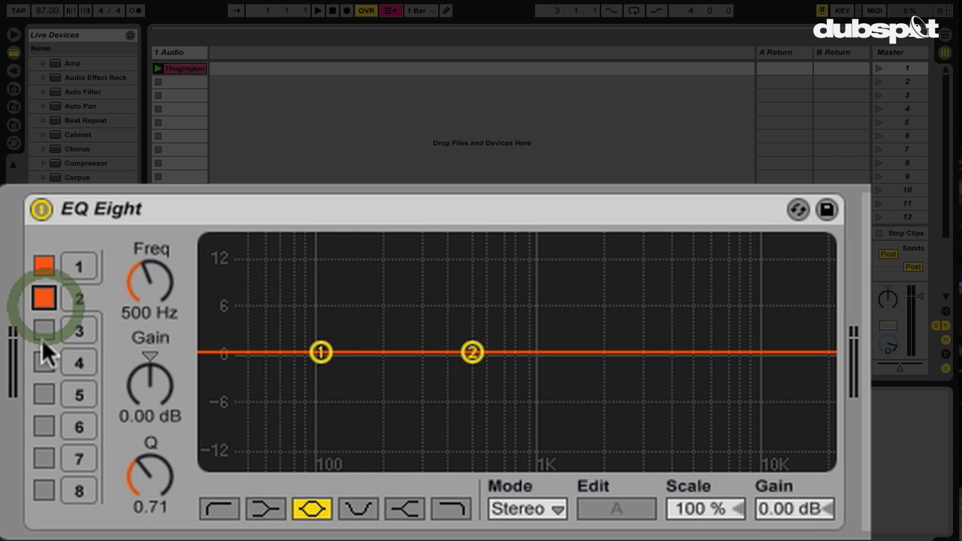
pyautogui.rightClick(42, 342)
pyautogui.click(43, 335)
pyautogui.click(44, 332)
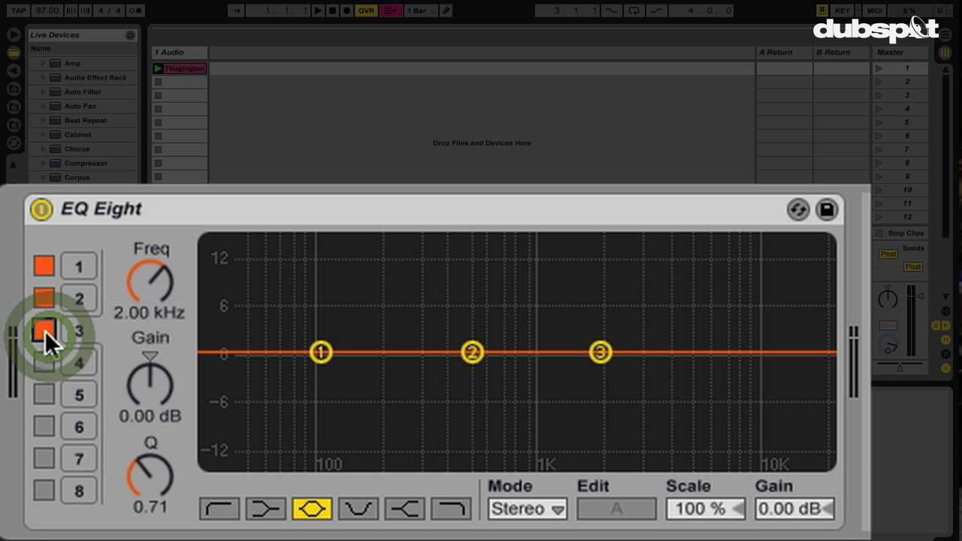
pyautogui.click(44, 363)
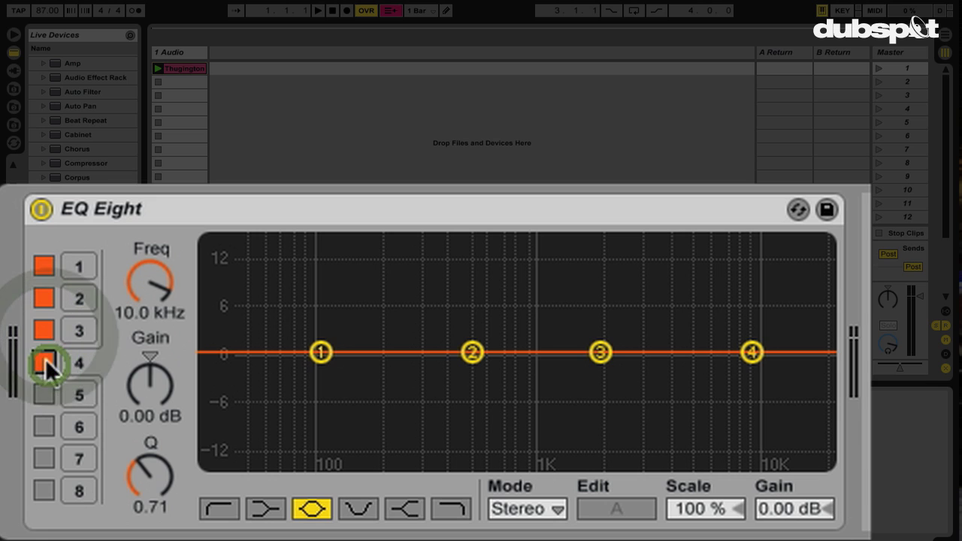
# Turn on Hi-Quality and save EQ Eight as the default preset, overwriting the existing one.
pyautogui.rightClick(592, 206)
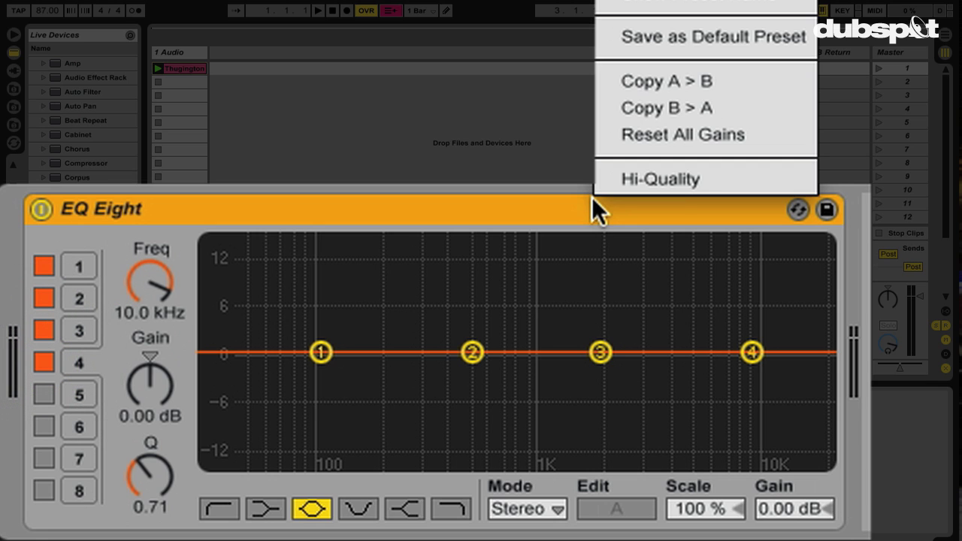
pyautogui.click(675, 179)
pyautogui.rightClick(652, 207)
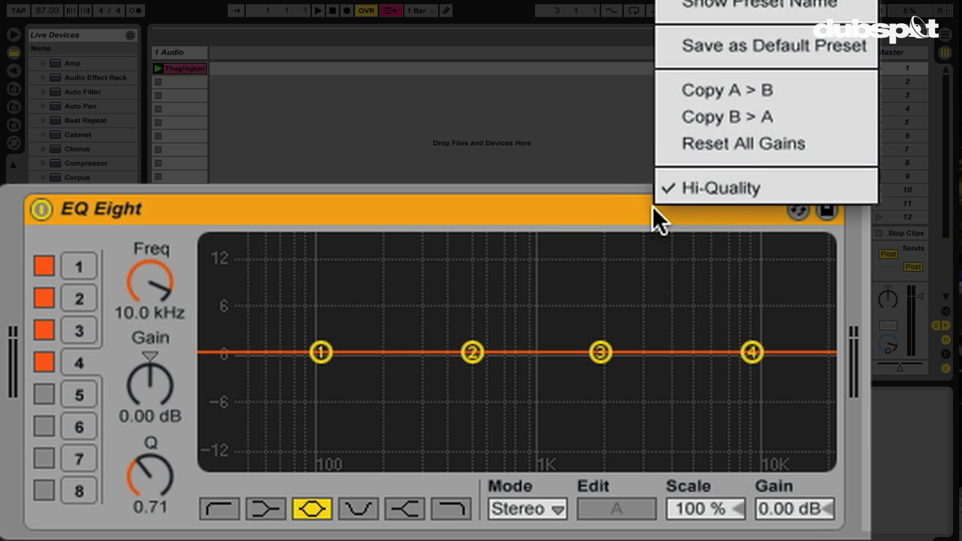
pyautogui.click(741, 45)
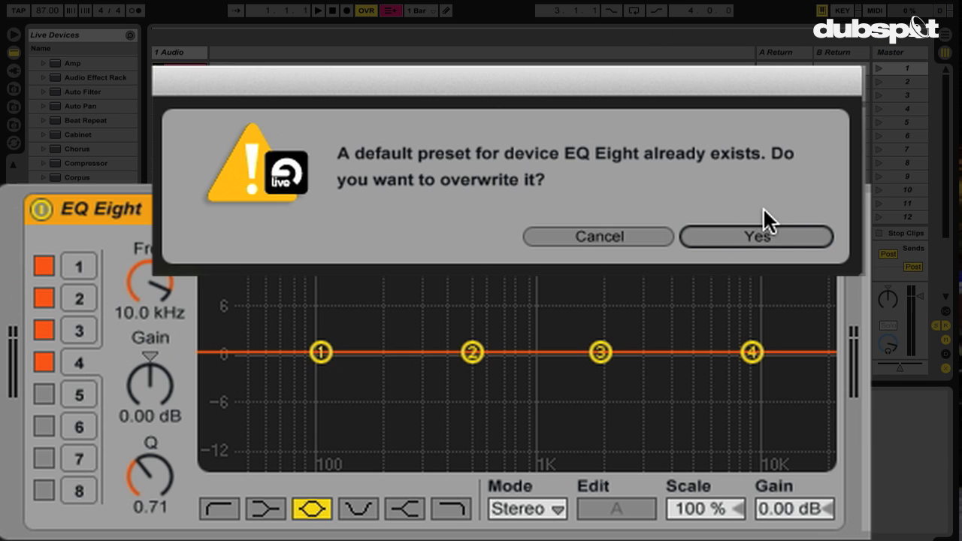
pyautogui.click(744, 237)
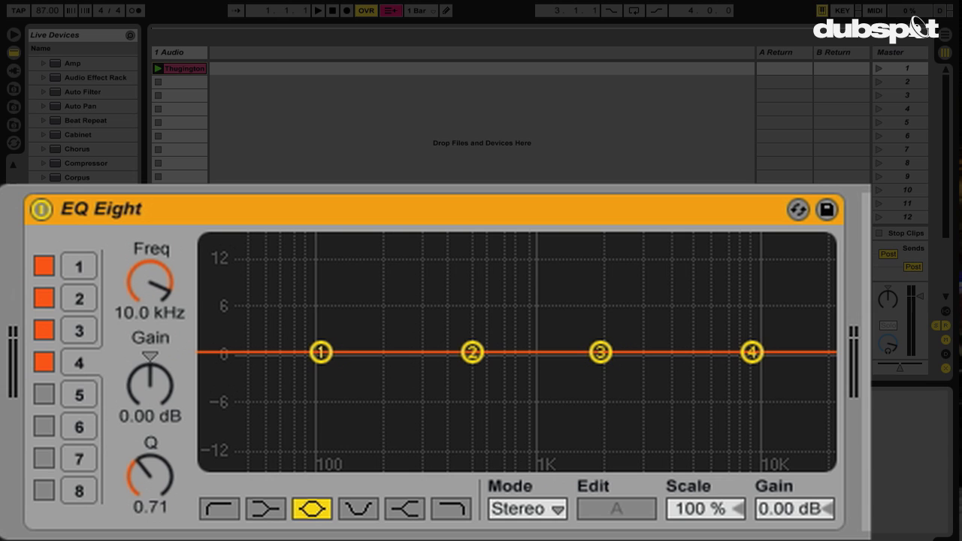
pyautogui.rightClick(435, 206)
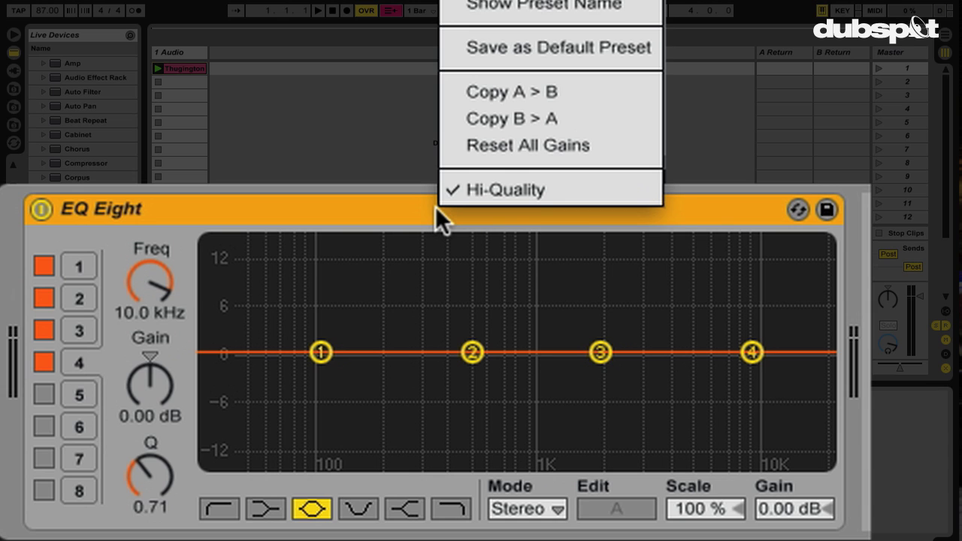
pyautogui.click(435, 206)
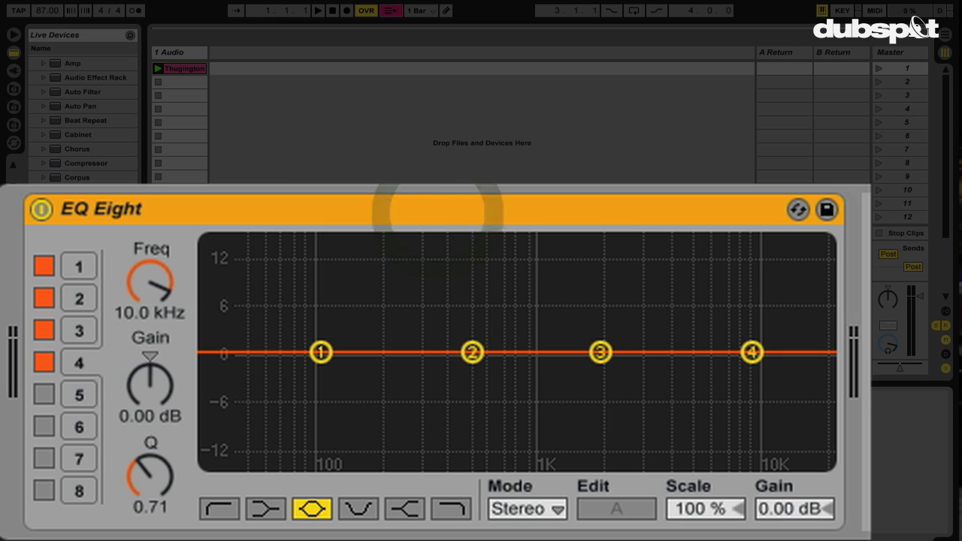